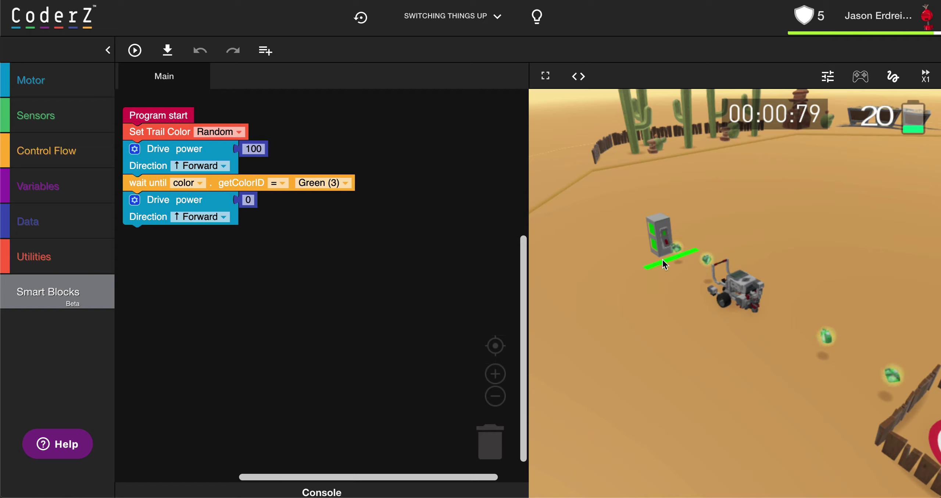
pyautogui.scroll(-5, 787, 339)
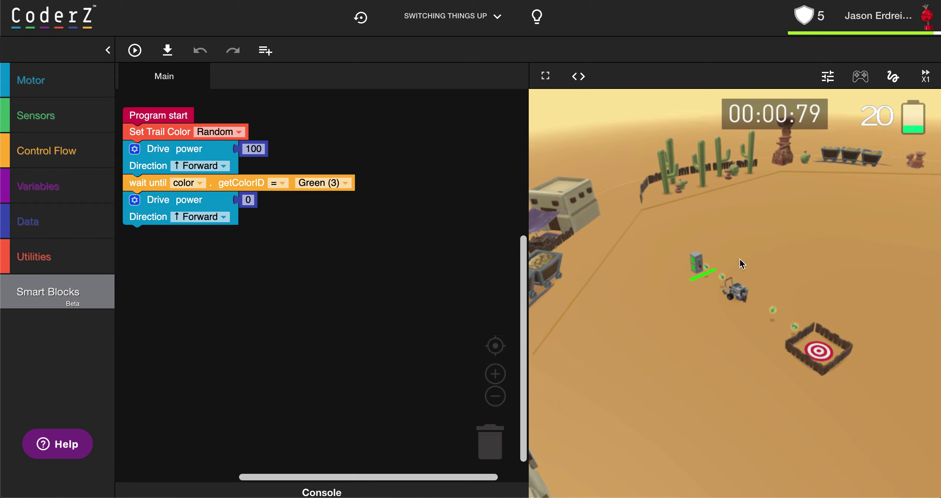
pyautogui.scroll(5, 714, 270)
pyautogui.scroll(5, 714, 271)
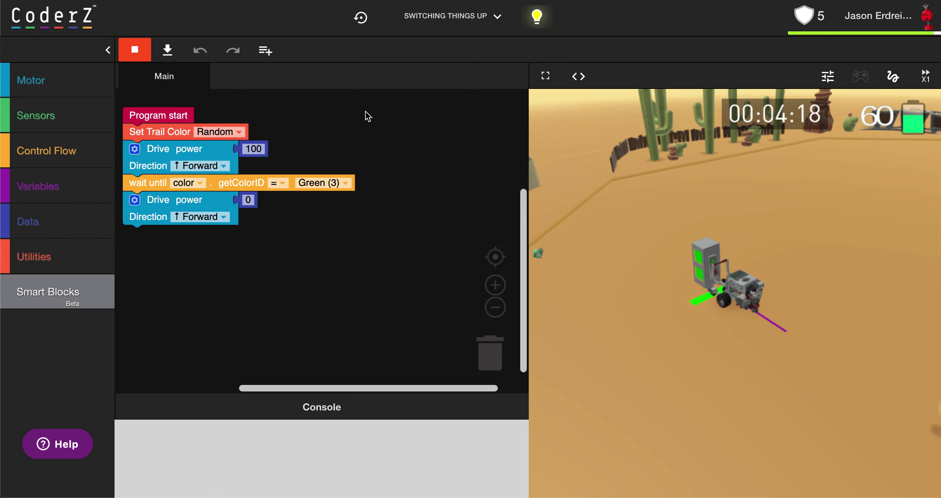
# Step: Stop the simulation with the robot halted beside the green gate
pyautogui.click(135, 50)
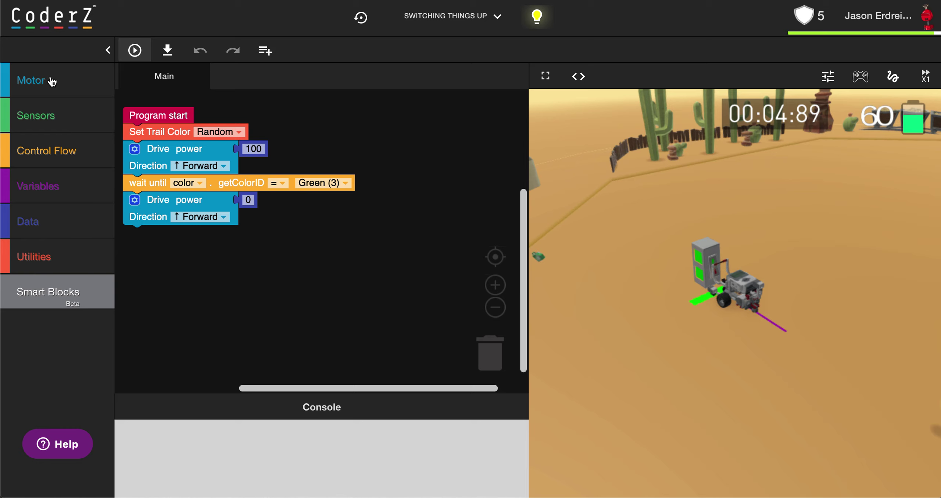
# Step: Insert an arm rotateTo 90 degrees block below the wait-until-green block and rerun the simulation
pyautogui.click(32, 81)
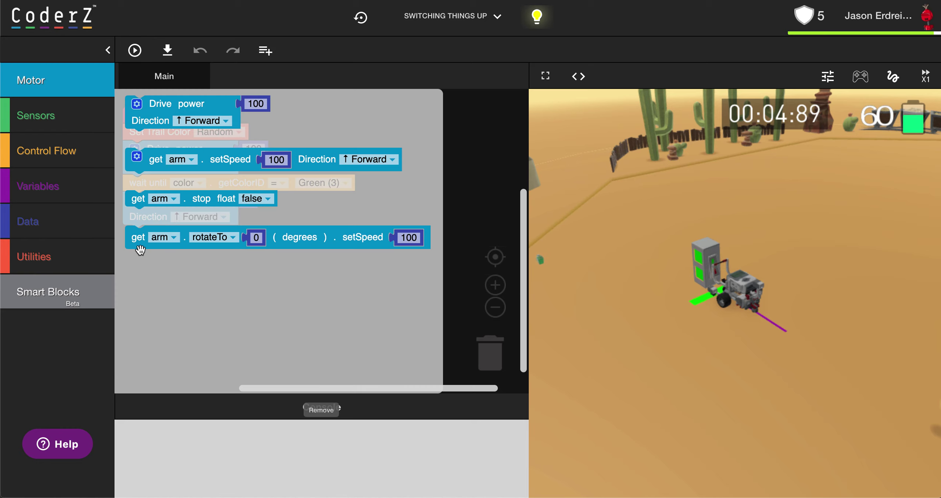
pyautogui.moveTo(140, 238); pyautogui.dragTo(152, 205)
pyautogui.click(250, 224)
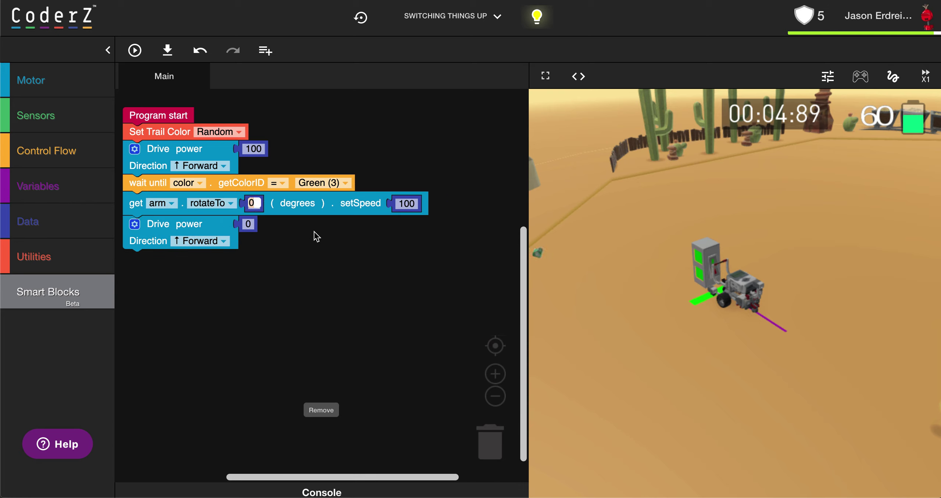
pyautogui.write('90')
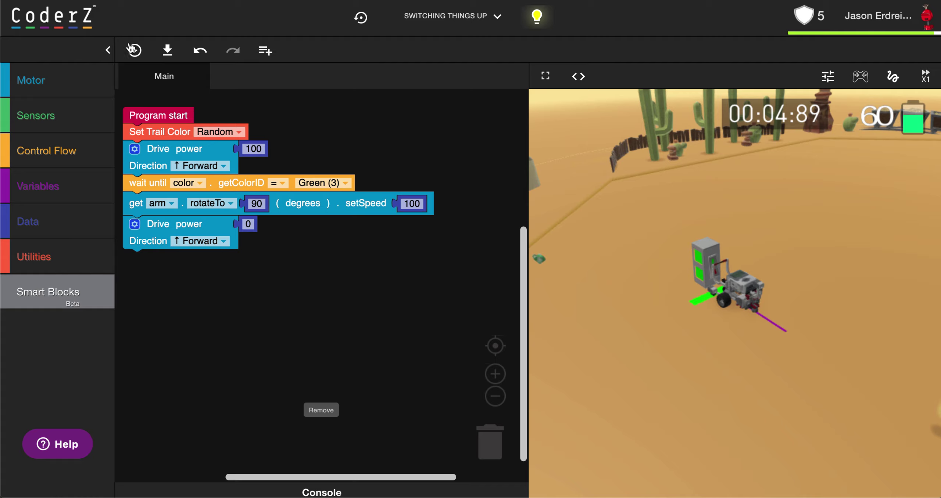
pyautogui.click(134, 49)
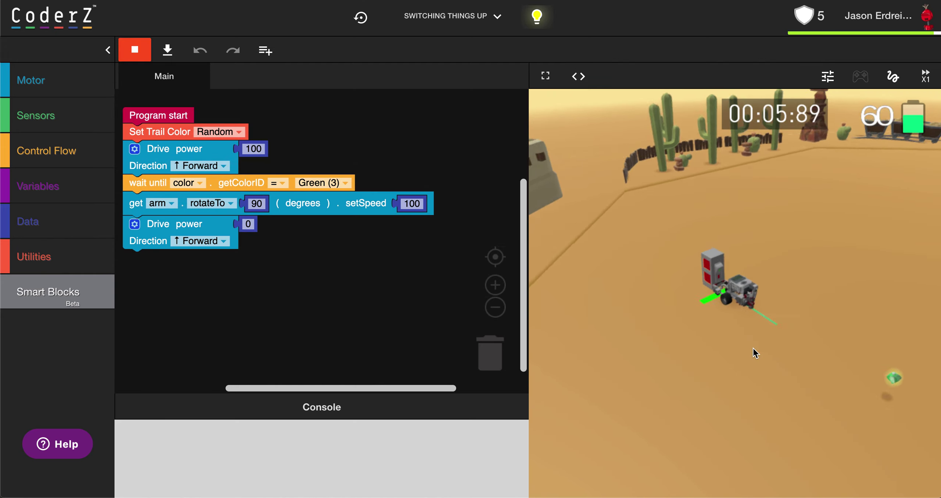
pyautogui.scroll(-5, 753, 353)
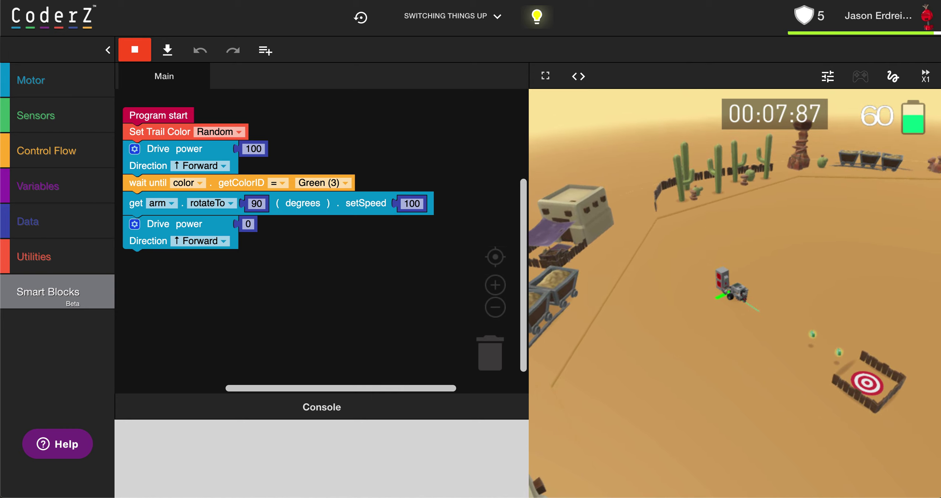